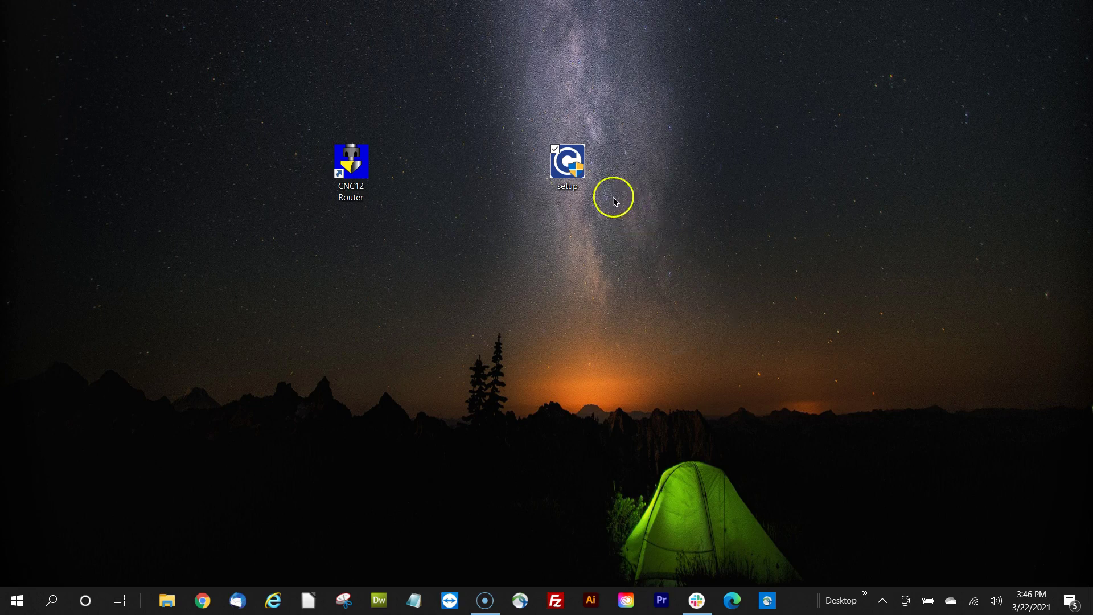
# Launch the CNC12 setup installer from its desktop icon
pyautogui.doubleClick(569, 164)
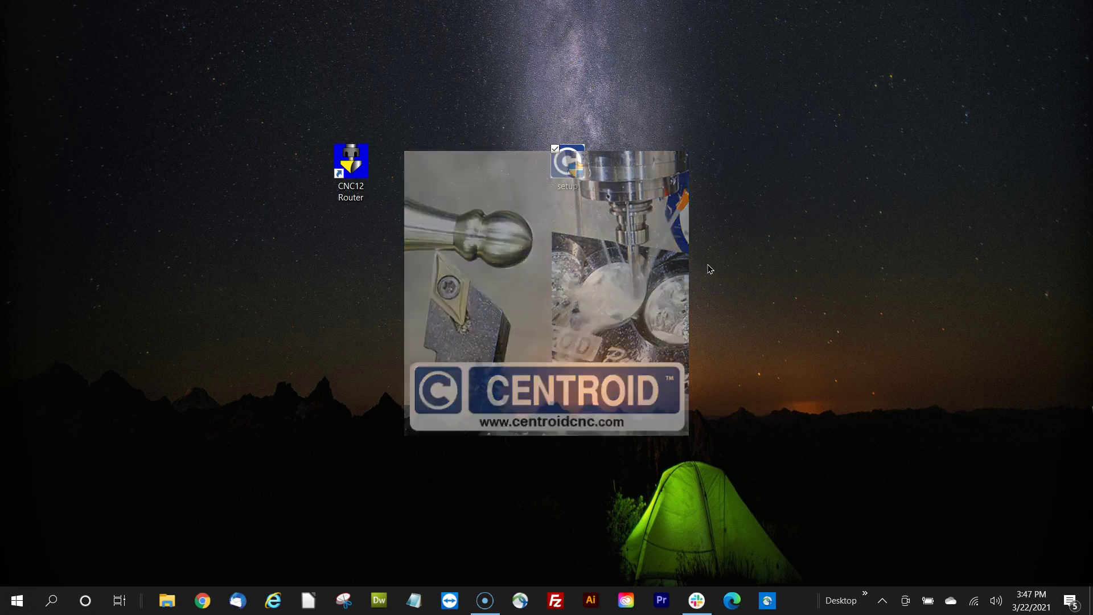
# Reposition the CNC12 Setup window on the desktop while the installer loads its License Agreement page
pyautogui.moveTo(605, 170); pyautogui.dragTo(661, 261)
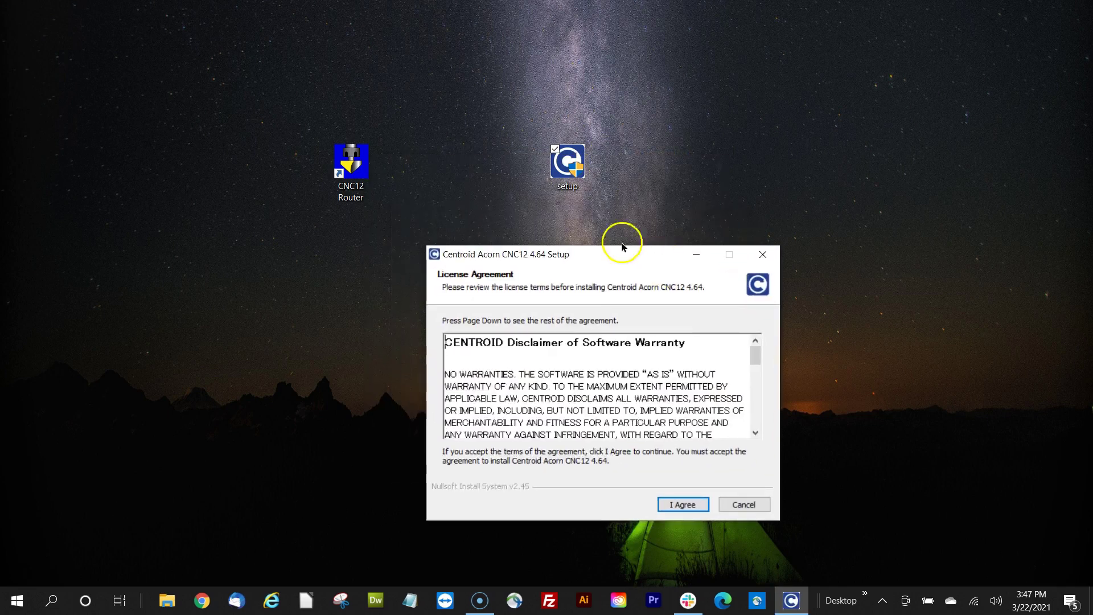
pyautogui.click(353, 174)
pyautogui.doubleClick(353, 169)
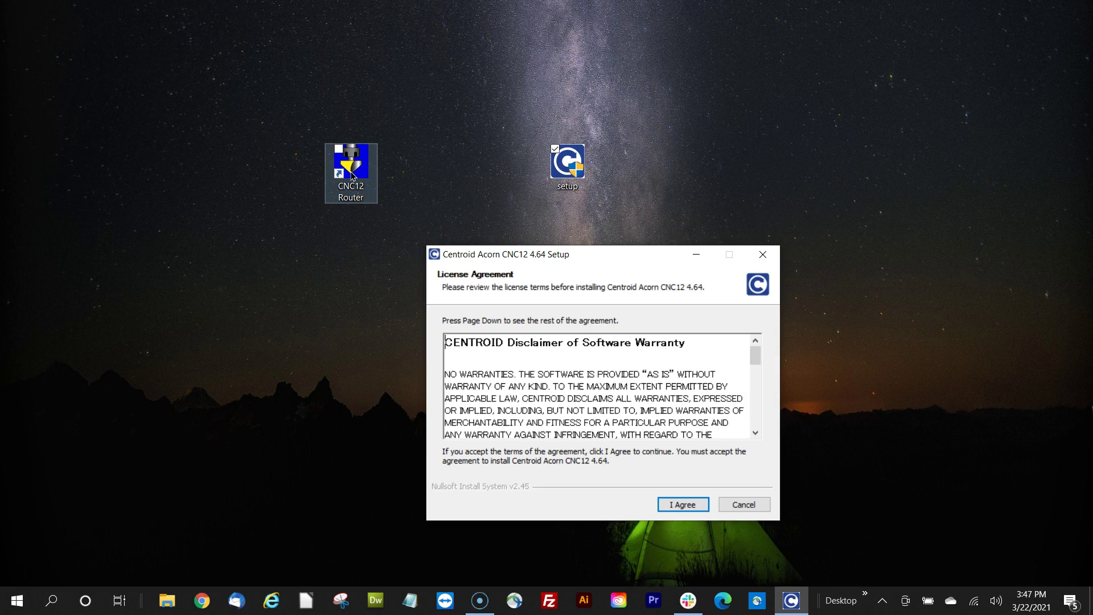
pyautogui.click(407, 180)
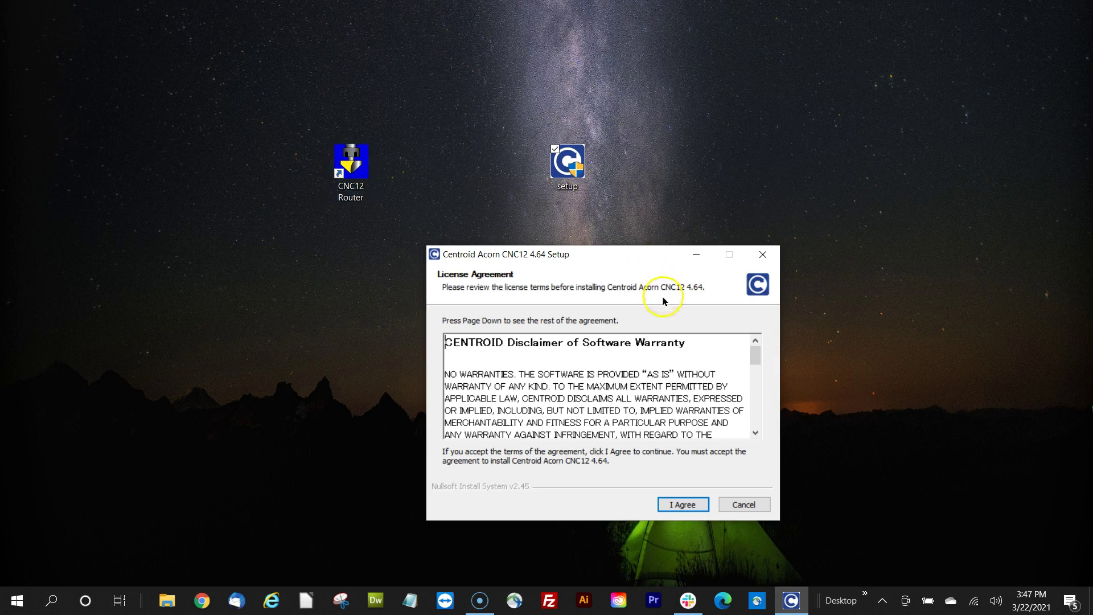
pyautogui.click(638, 261)
pyautogui.moveTo(638, 261); pyautogui.dragTo(640, 227)
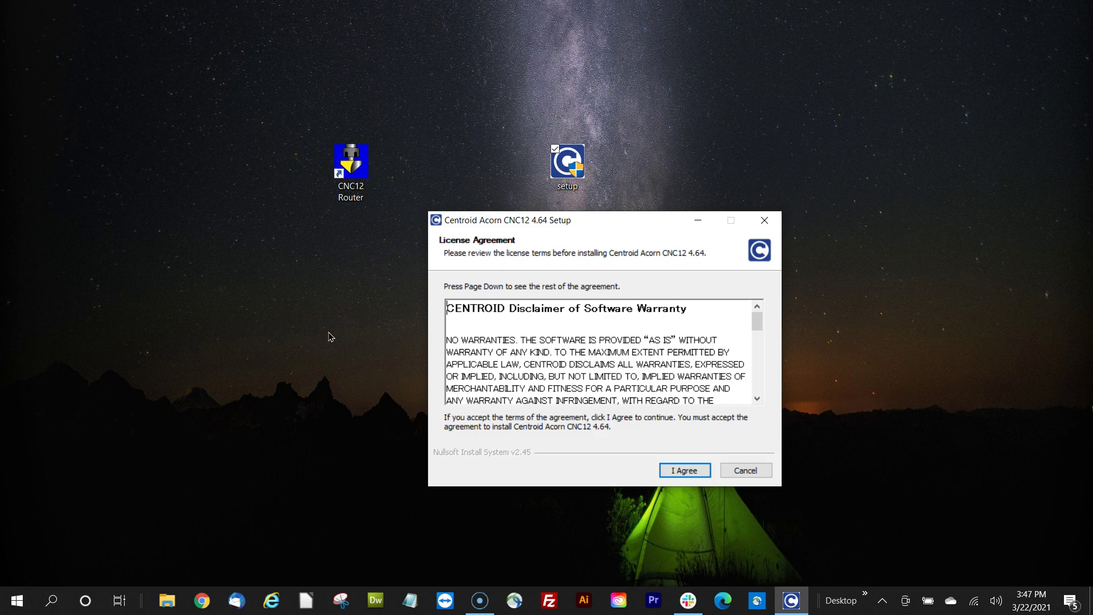
pyautogui.click(367, 184)
pyautogui.click(353, 279)
pyautogui.click(356, 167)
pyautogui.click(710, 466)
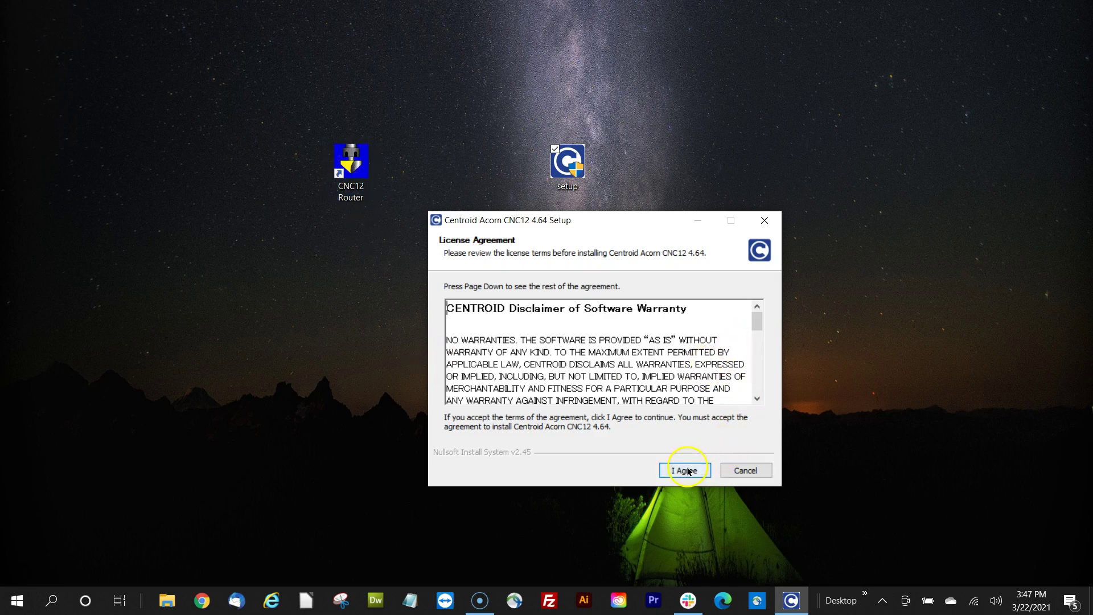
pyautogui.moveTo(604, 224); pyautogui.dragTo(599, 141)
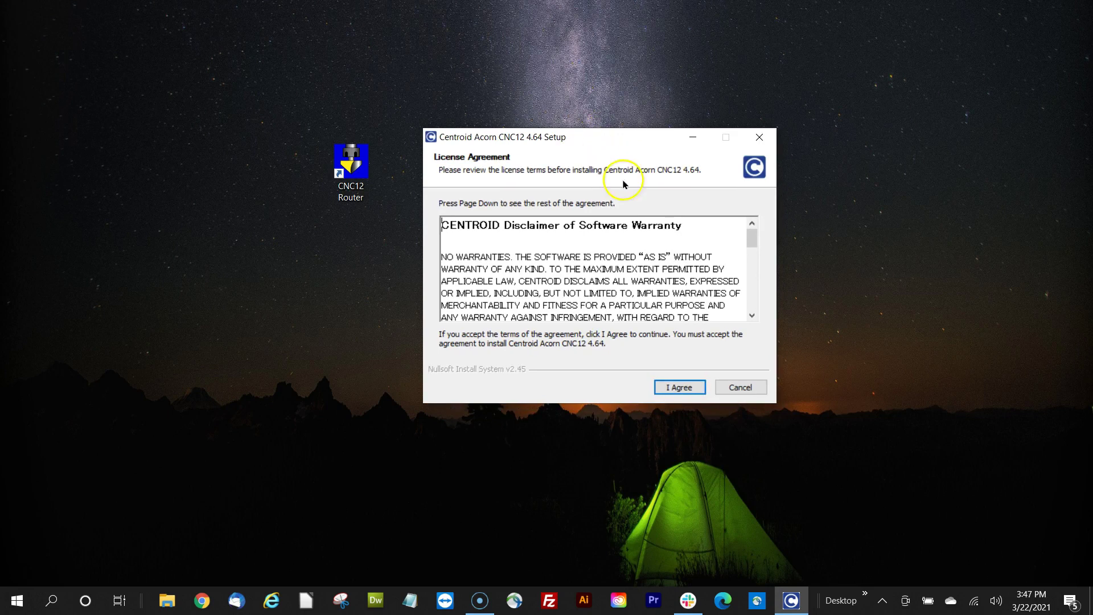
# Accept the license agreement and enable Start CNC12 at Startup on the Installer Options page
pyautogui.click(682, 388)
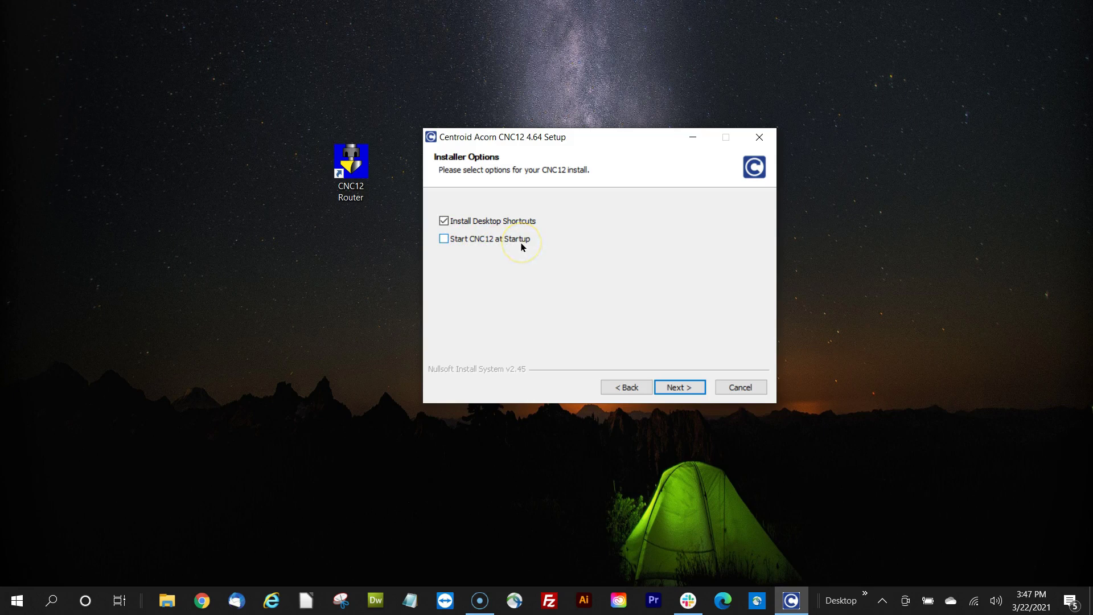
pyautogui.click(443, 240)
# Cancel the installer and move the CNC12 Router shortcut lower on the desktop
pyautogui.click(738, 387)
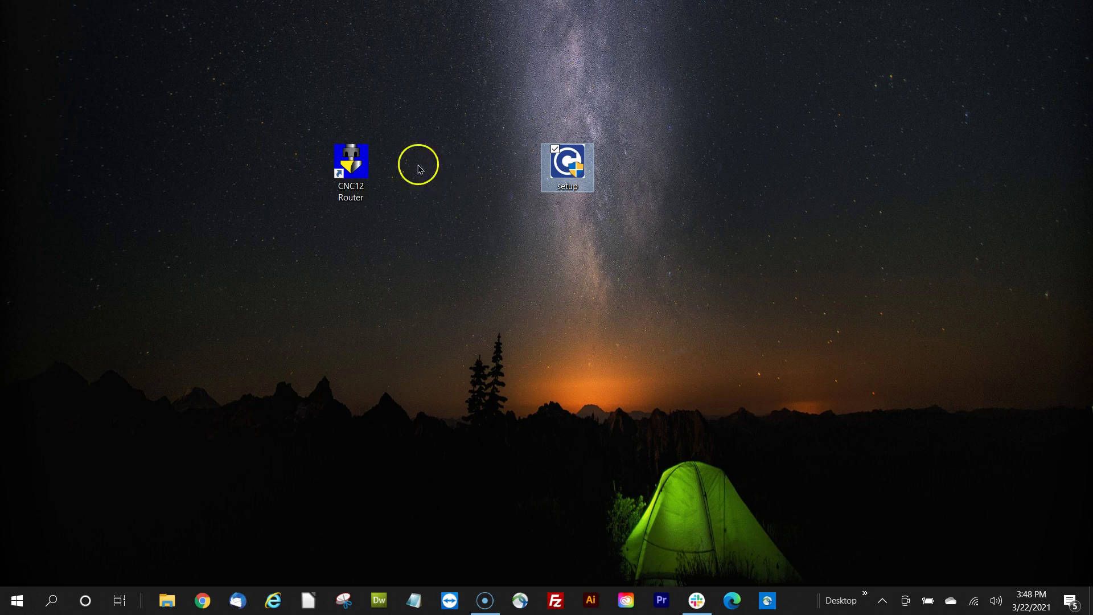
pyautogui.click(357, 173)
pyautogui.moveTo(357, 173); pyautogui.dragTo(410, 244)
pyautogui.click(512, 266)
pyautogui.click(402, 244)
# Launch CNC12 Router, clear its reset message, and bring up the shut-down choices
pyautogui.doubleClick(402, 244)
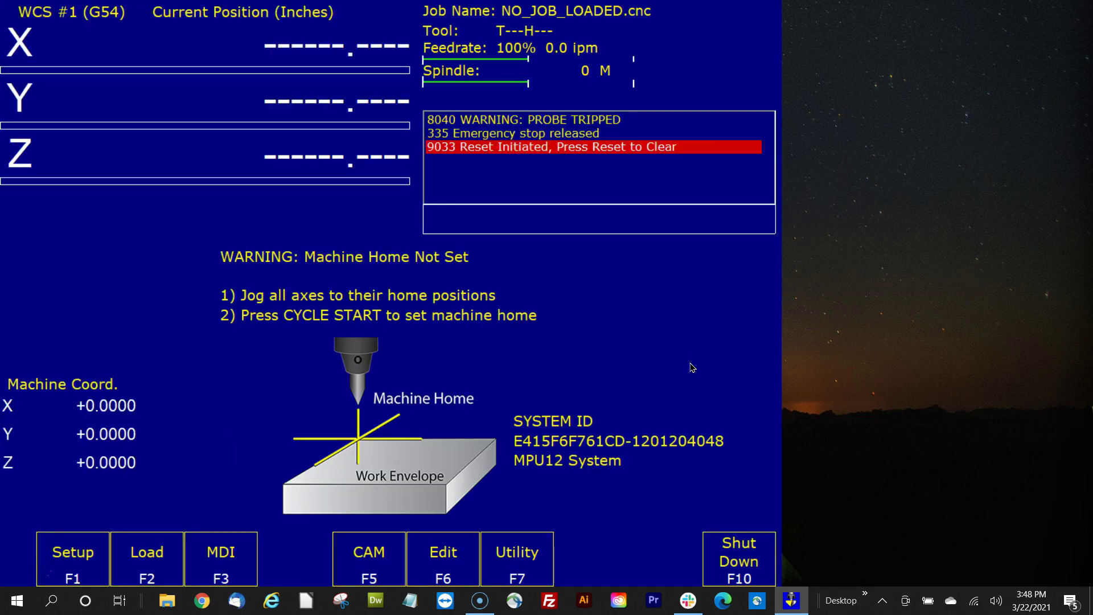
pyautogui.click(833, 474)
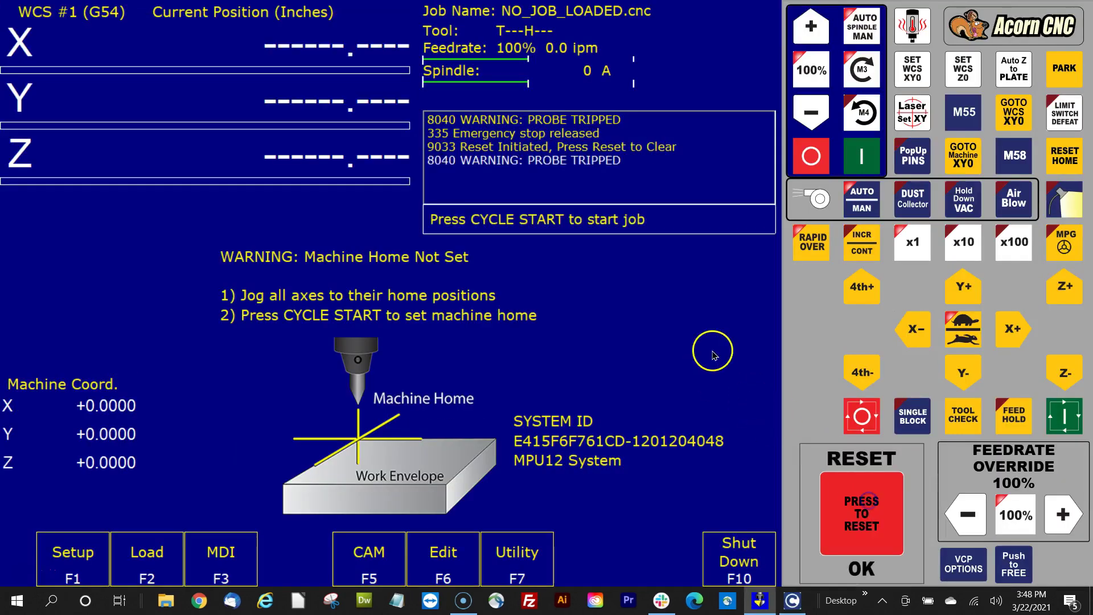
pyautogui.click(755, 567)
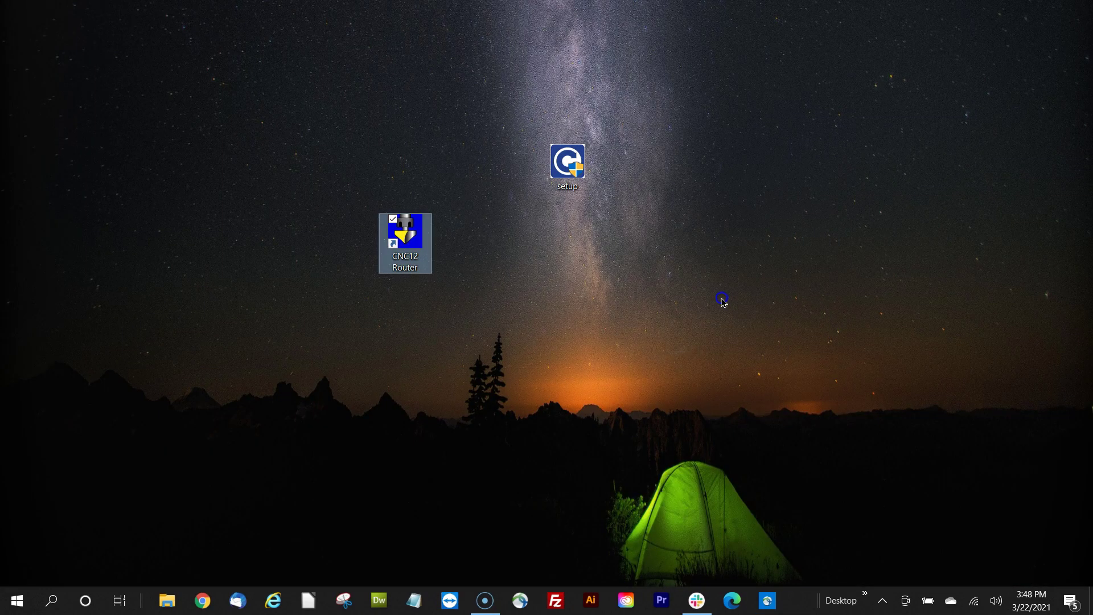
# Exit CNC12 and open the Windows Startup folder with shell:startup
pyautogui.click(127, 545)
pyautogui.press('super+r')
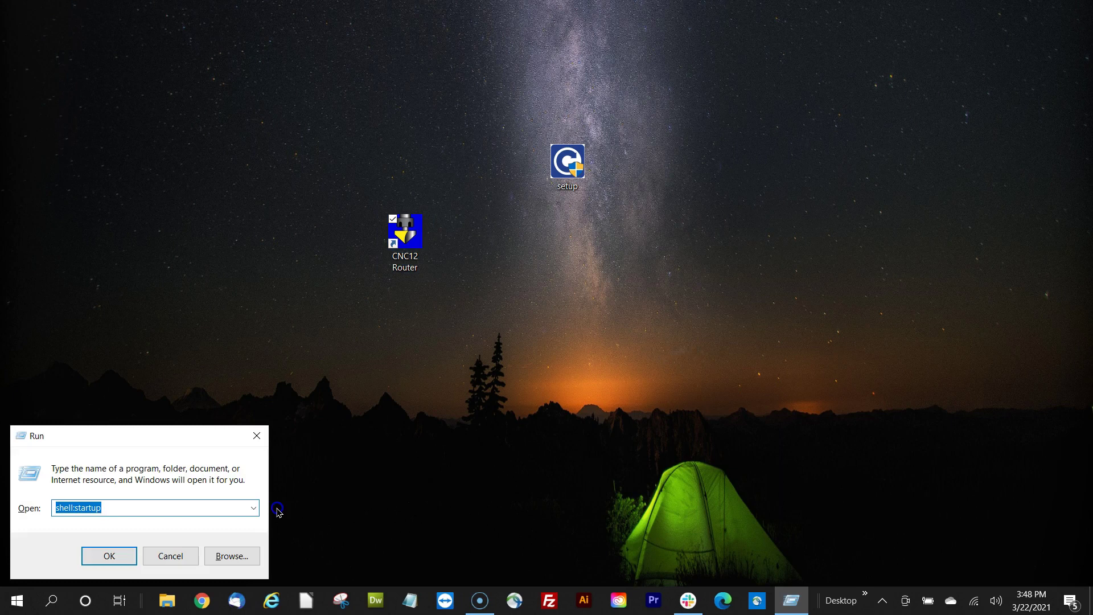
pyautogui.press('Return')
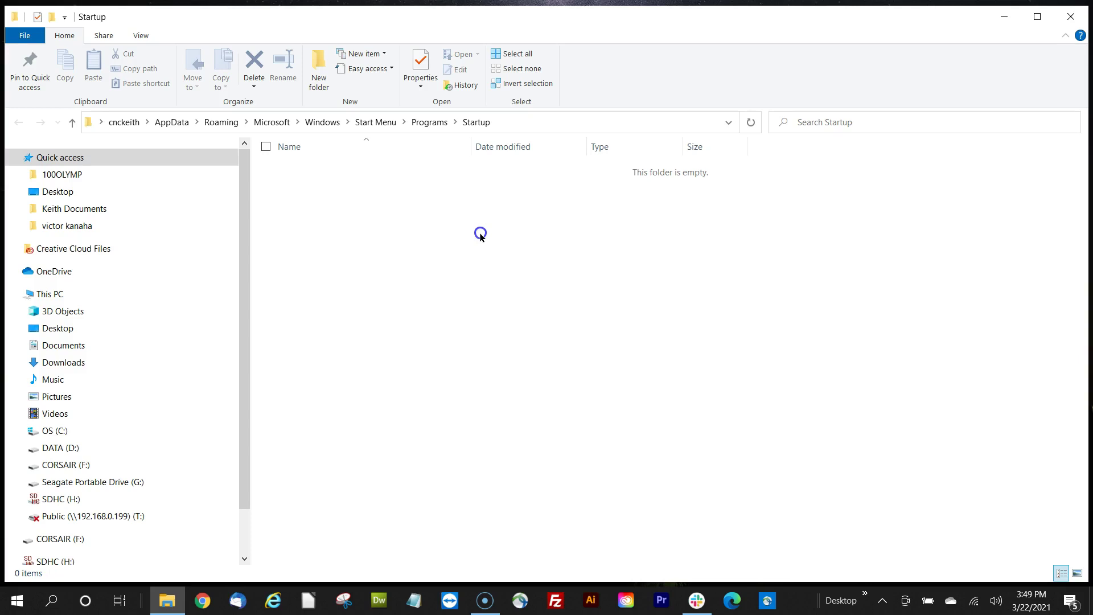
# Restore the Explorer window, open C:\cncm, and sort by name to reach start.bat
pyautogui.click(1039, 18)
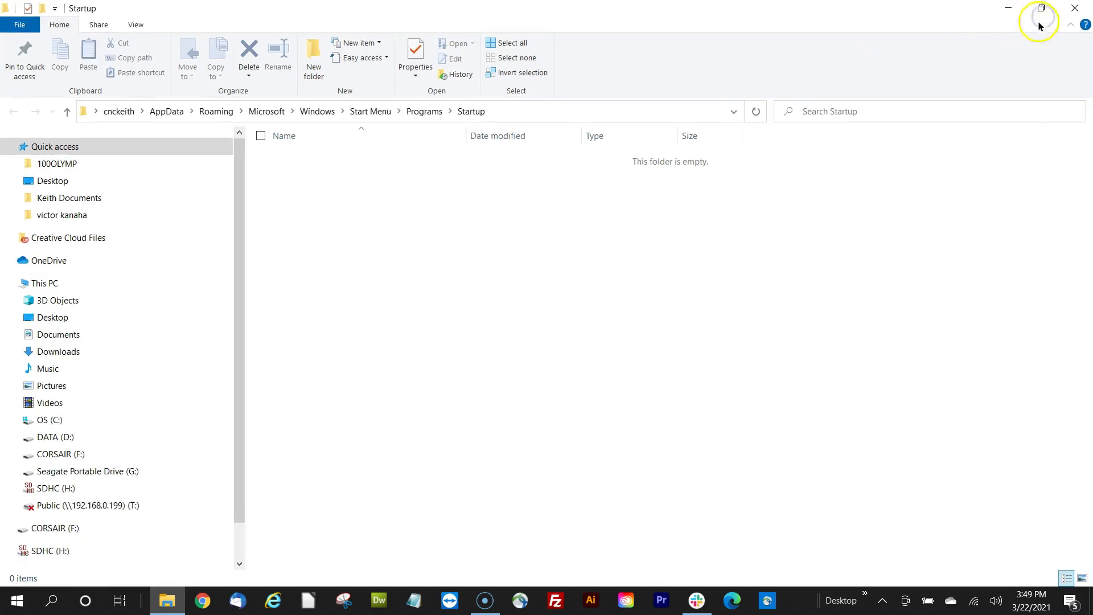
pyautogui.click(1041, 16)
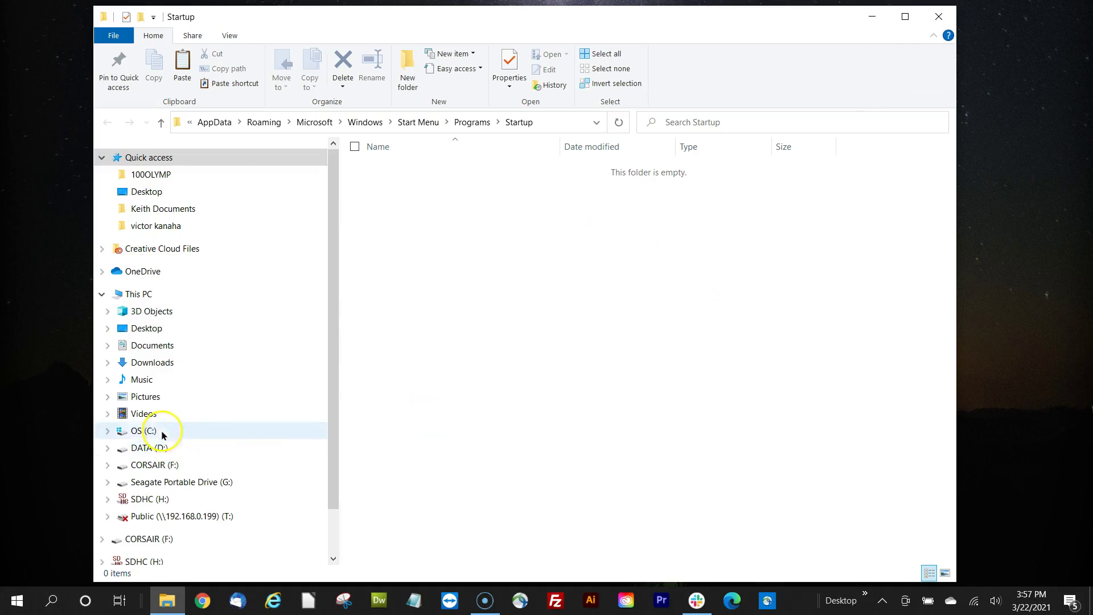
pyautogui.click(147, 428)
pyautogui.doubleClick(384, 176)
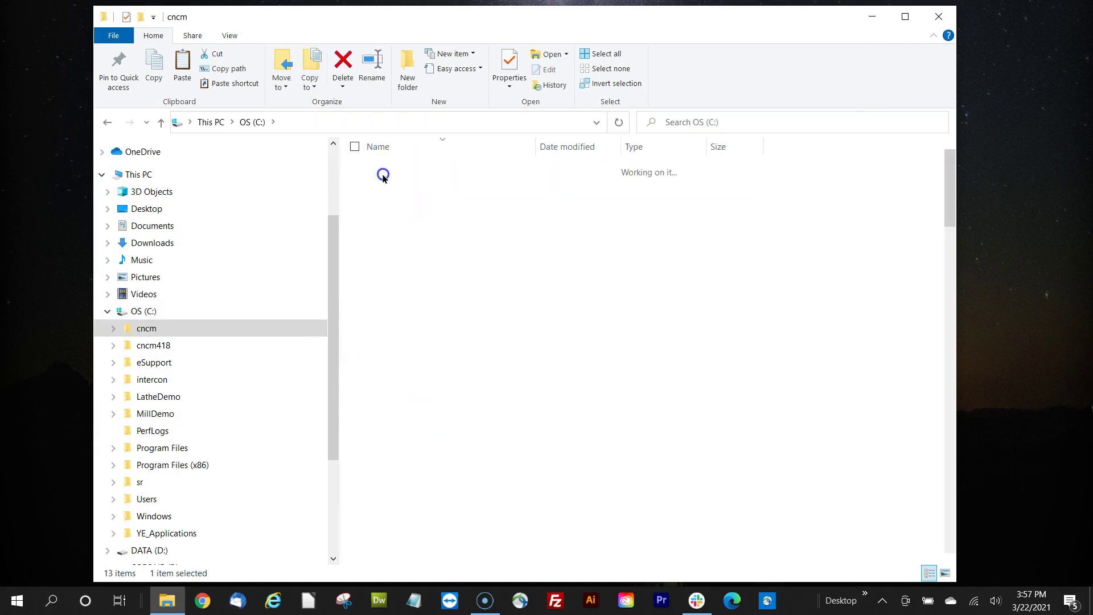
pyautogui.click(401, 150)
pyautogui.scroll(-15, 484, 302)
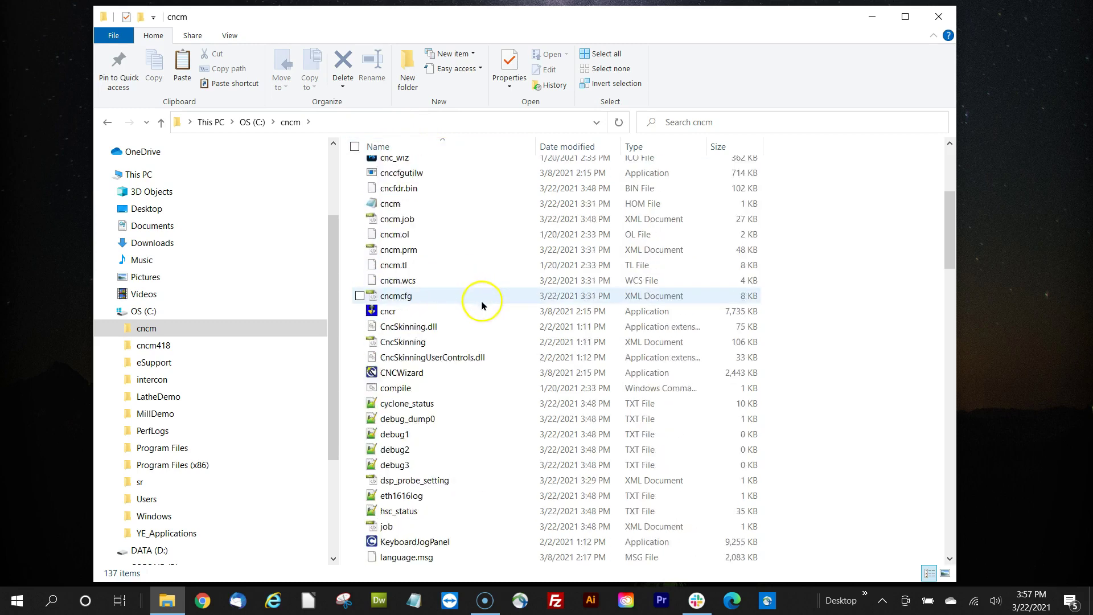
pyautogui.scroll(-15, 485, 302)
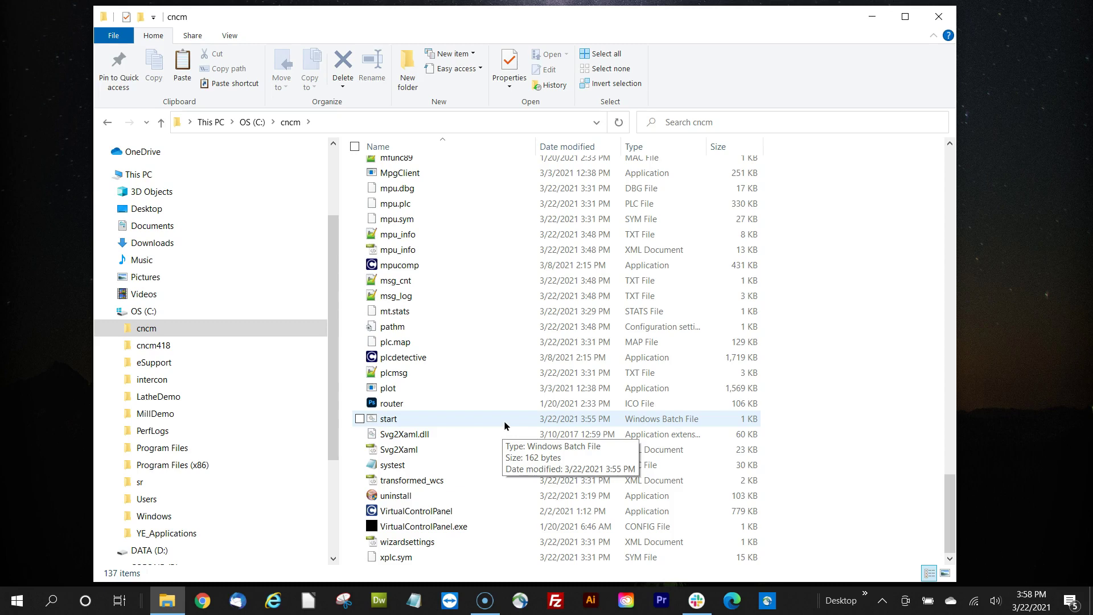
# Create a shortcut to the start.bat batch file in the cncm folder
pyautogui.rightClick(505, 426)
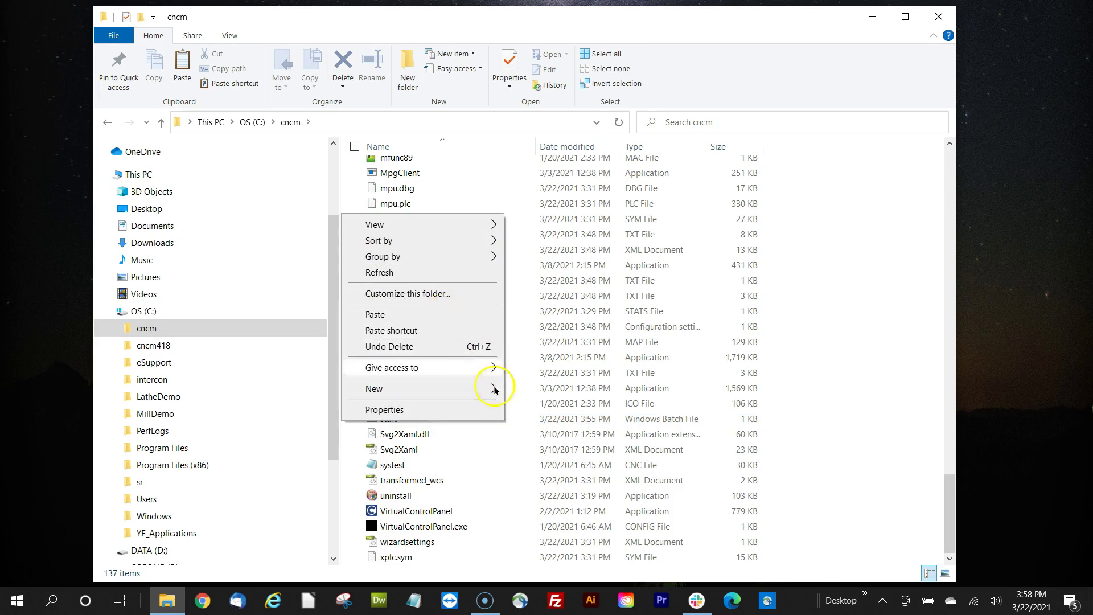
pyautogui.doubleClick(616, 419)
pyautogui.rightClick(617, 420)
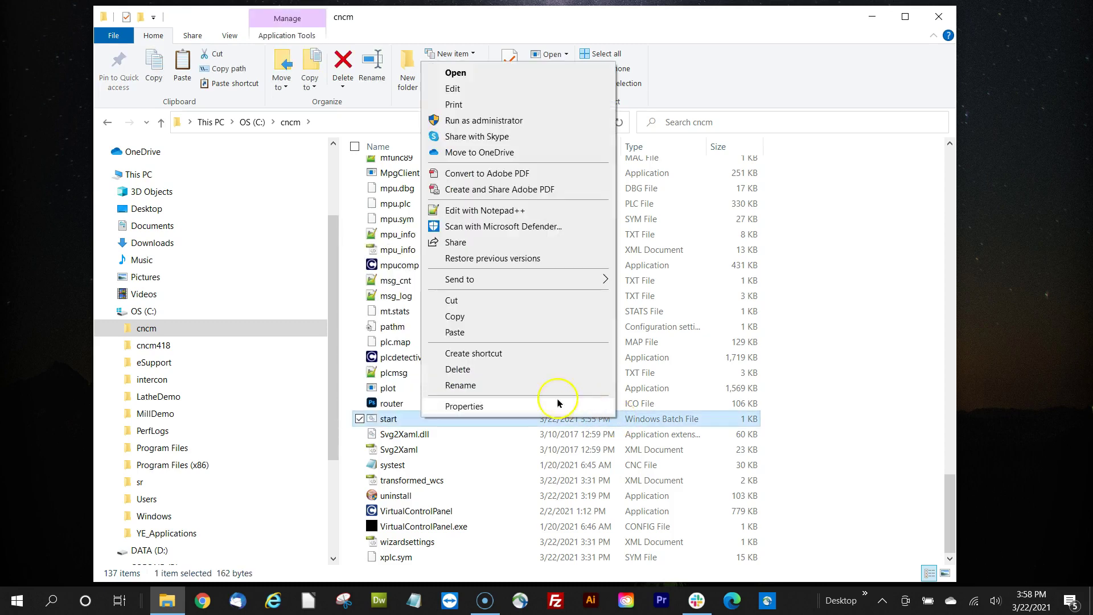
pyautogui.click(518, 355)
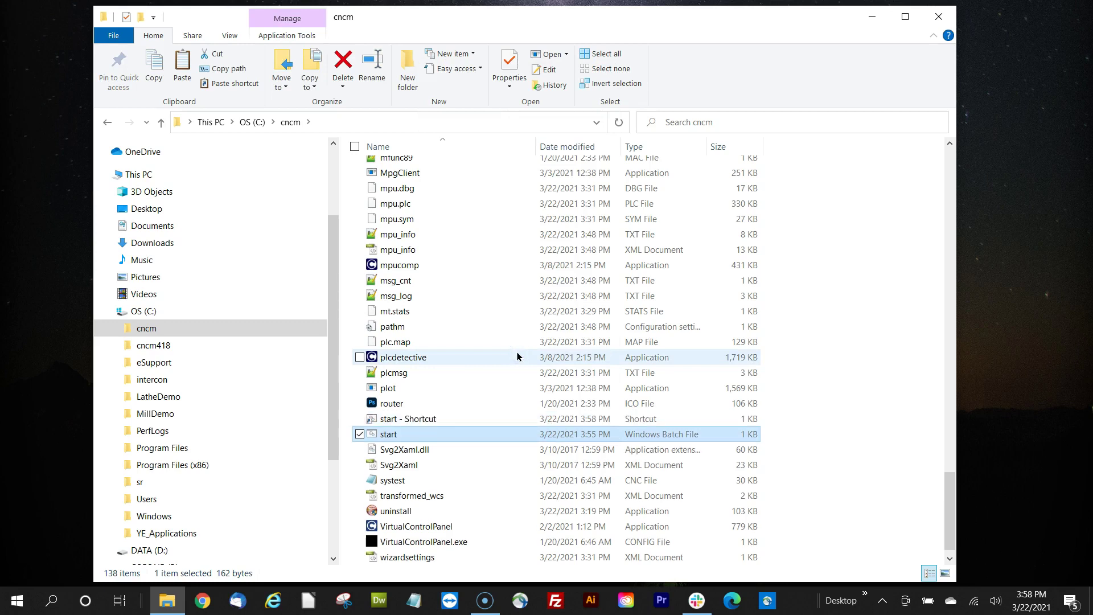
# Rename the new shortcut to 'start cnc12' and copy it
pyautogui.click(421, 420)
pyautogui.rightClick(428, 419)
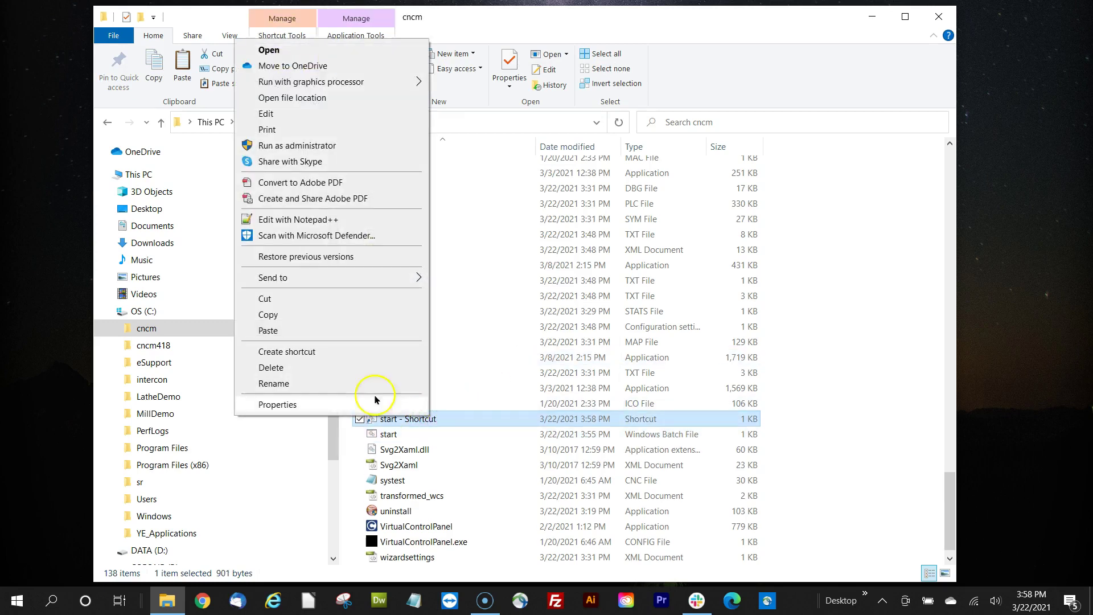
pyautogui.click(361, 381)
pyautogui.press('End')
pyautogui.press('BackSpace')
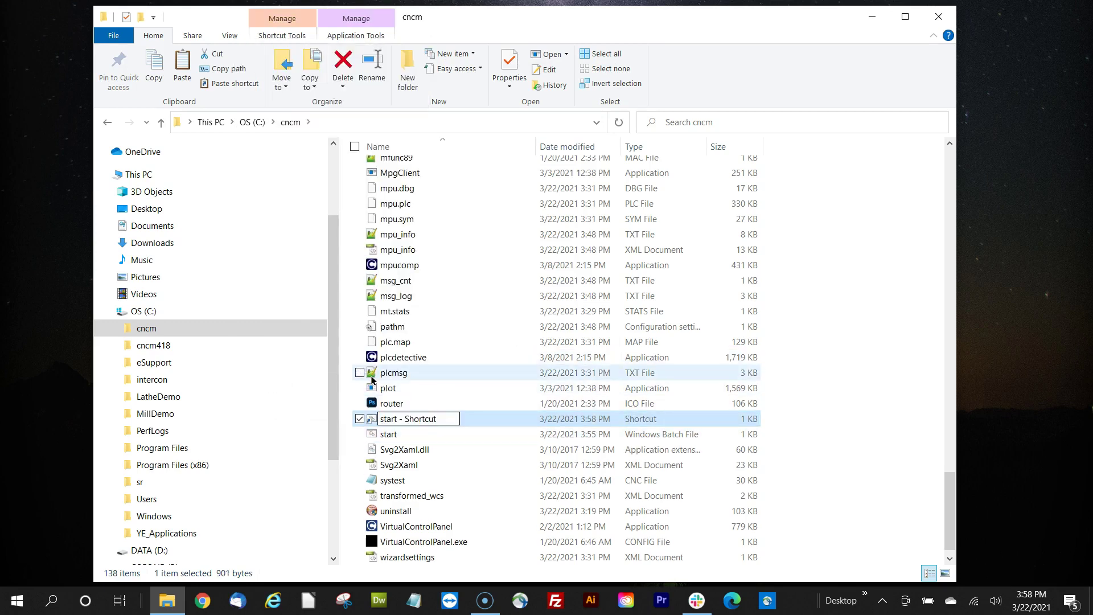
pyautogui.press('BackSpace')
pyautogui.press('BackSpace')
pyautogui.press('BackSpace')
pyautogui.press('BackSpace')
pyautogui.press('BackSpace')
pyautogui.press('BackSpace')
pyautogui.press('BackSpace')
pyautogui.press('BackSpace')
pyautogui.press('BackSpace')
pyautogui.press('BackSpace')
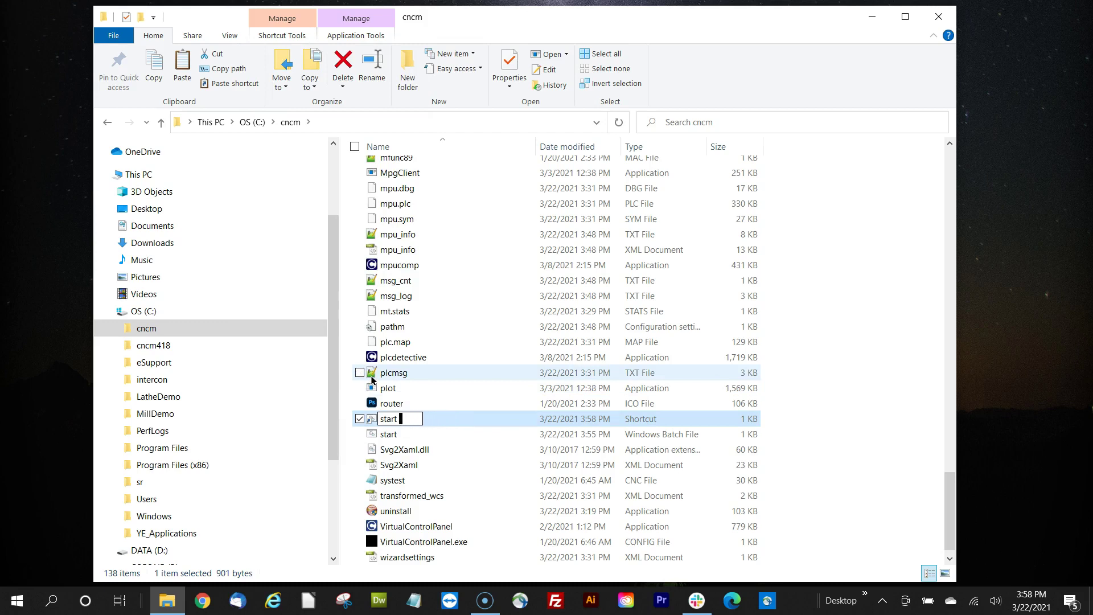
pyautogui.write('cnc12')
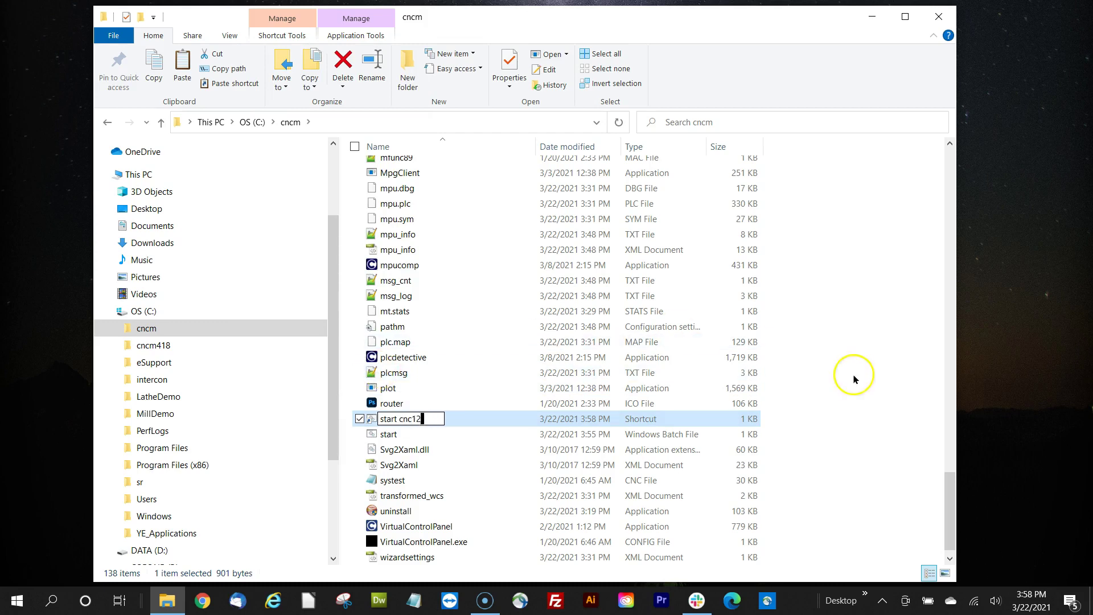
pyautogui.click(827, 380)
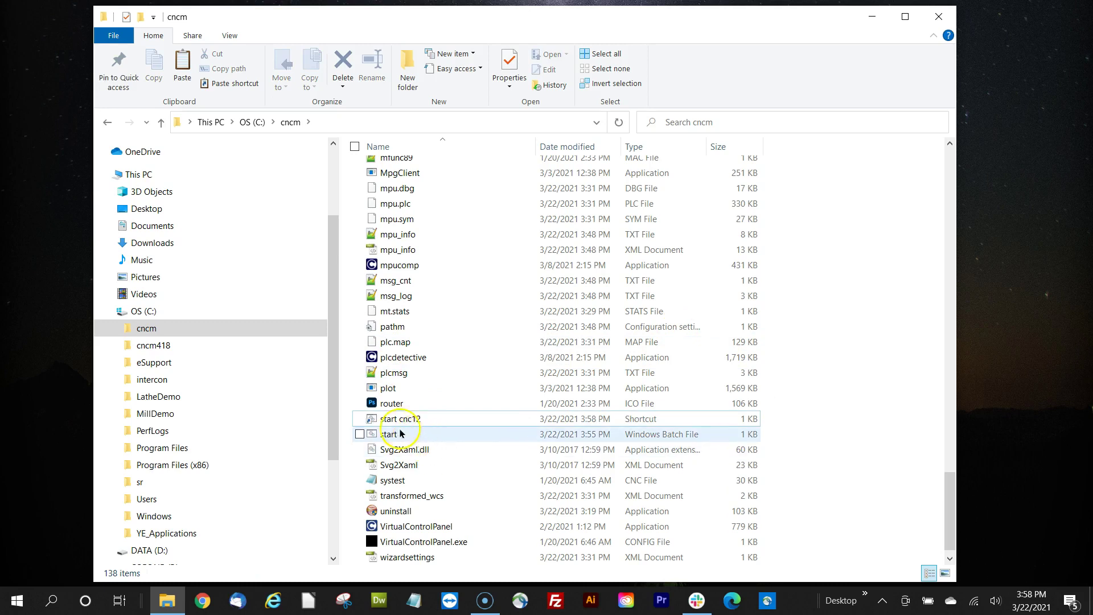
pyautogui.rightClick(391, 421)
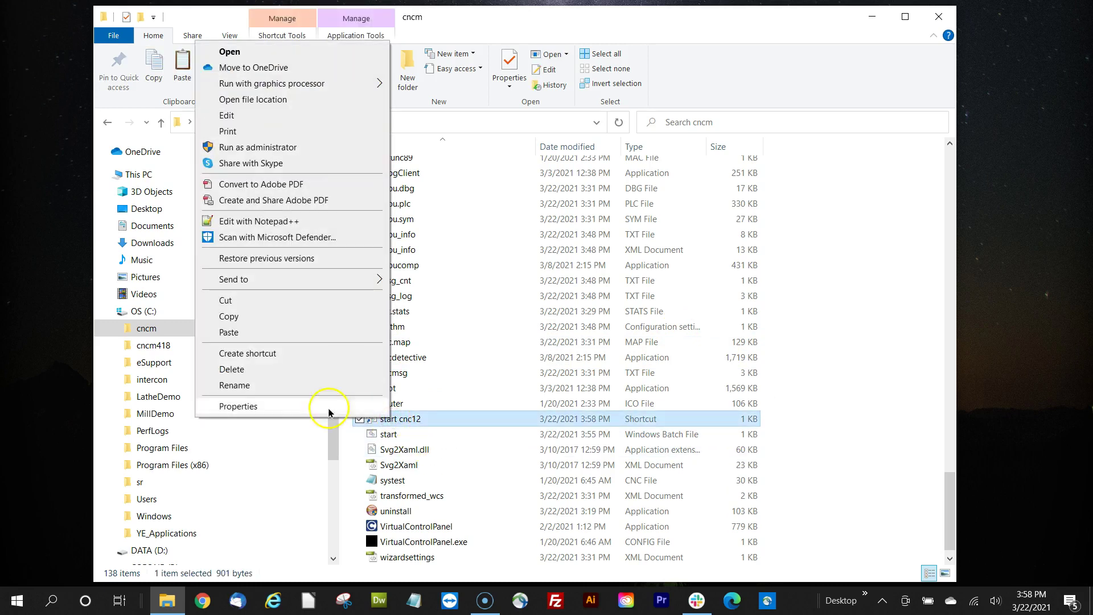
pyautogui.click(238, 321)
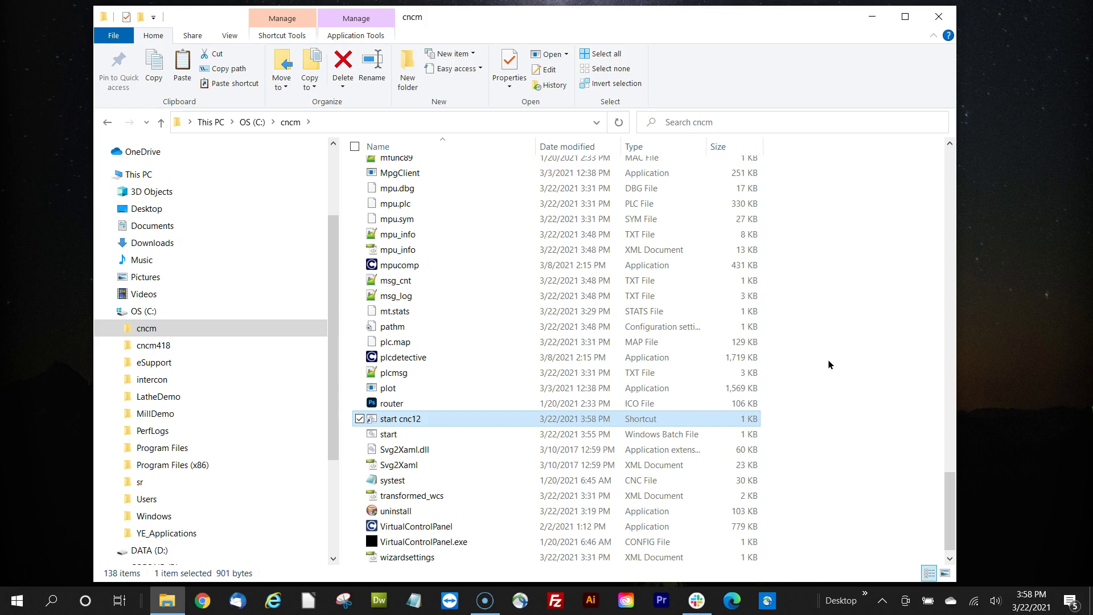
# Paste the start cnc12 shortcut into the shell:startup folder, then minimize that window
pyautogui.press('super+r')
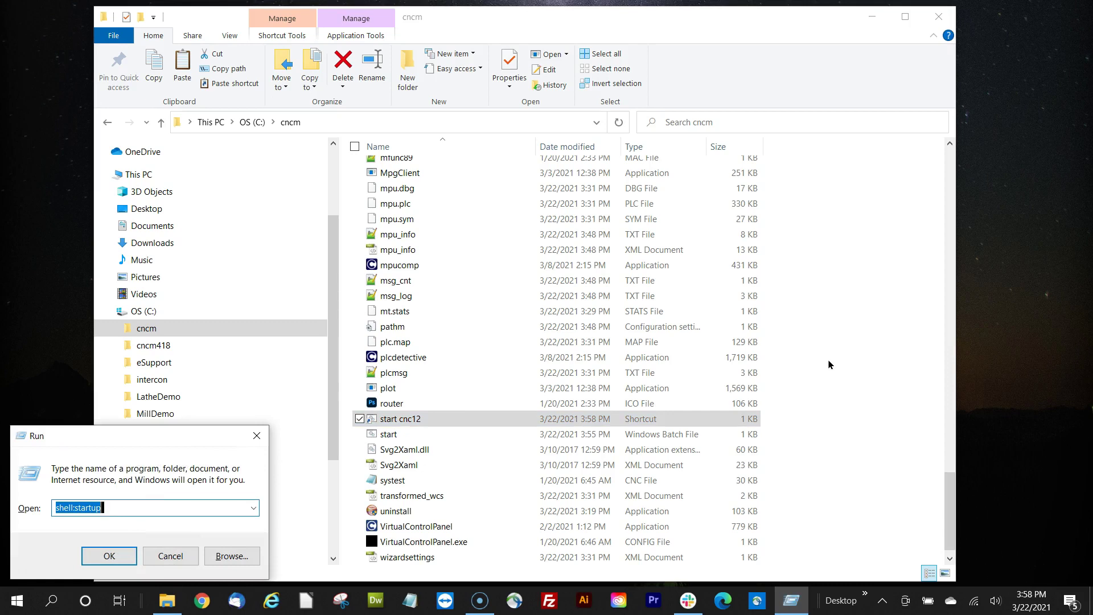
pyautogui.press('Return')
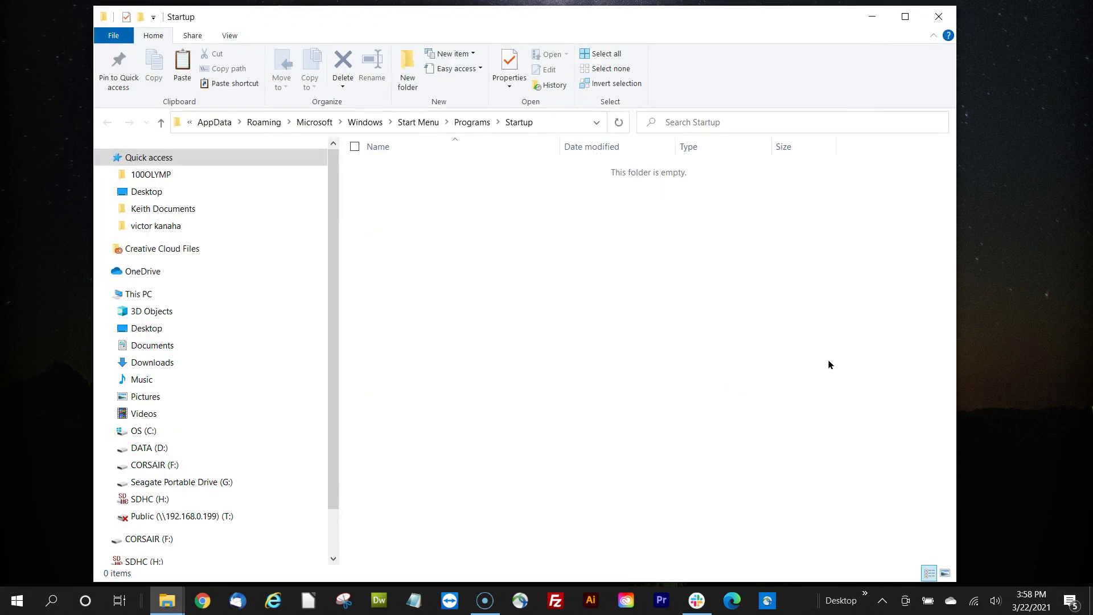
pyautogui.click(742, 383)
pyautogui.rightClick(626, 263)
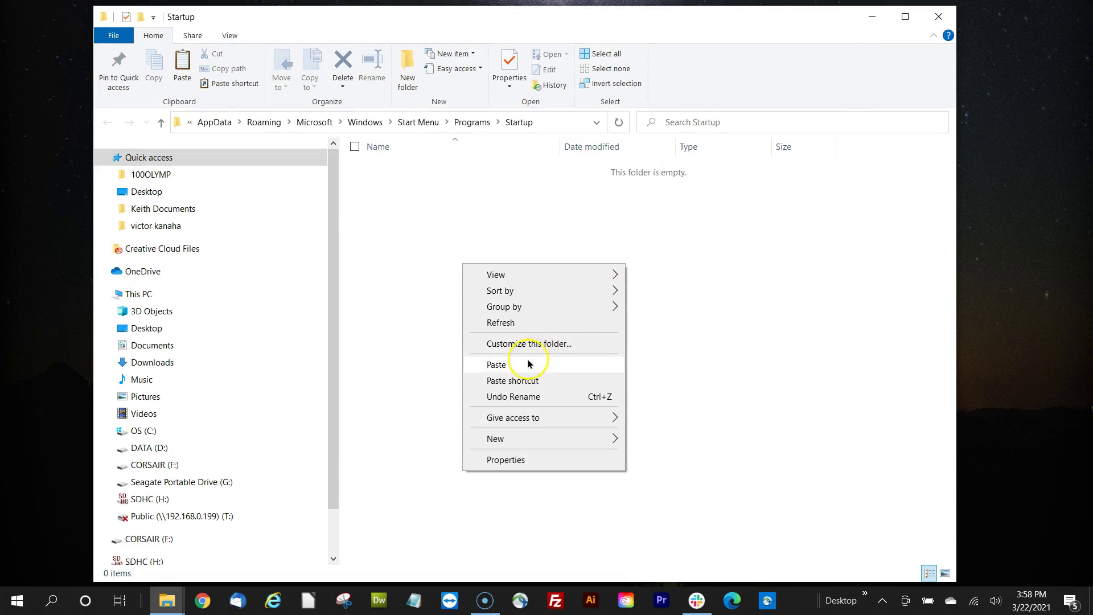
pyautogui.click(527, 364)
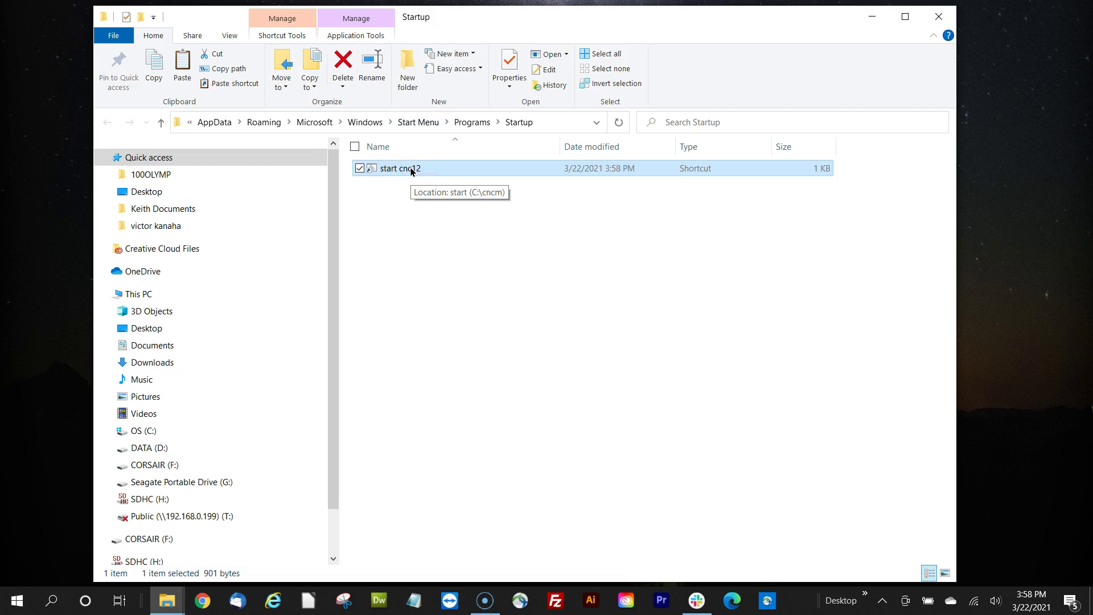
pyautogui.click(872, 17)
# Open C:\cncm\start.bat with Edit with Notepad++
pyautogui.click(908, 388)
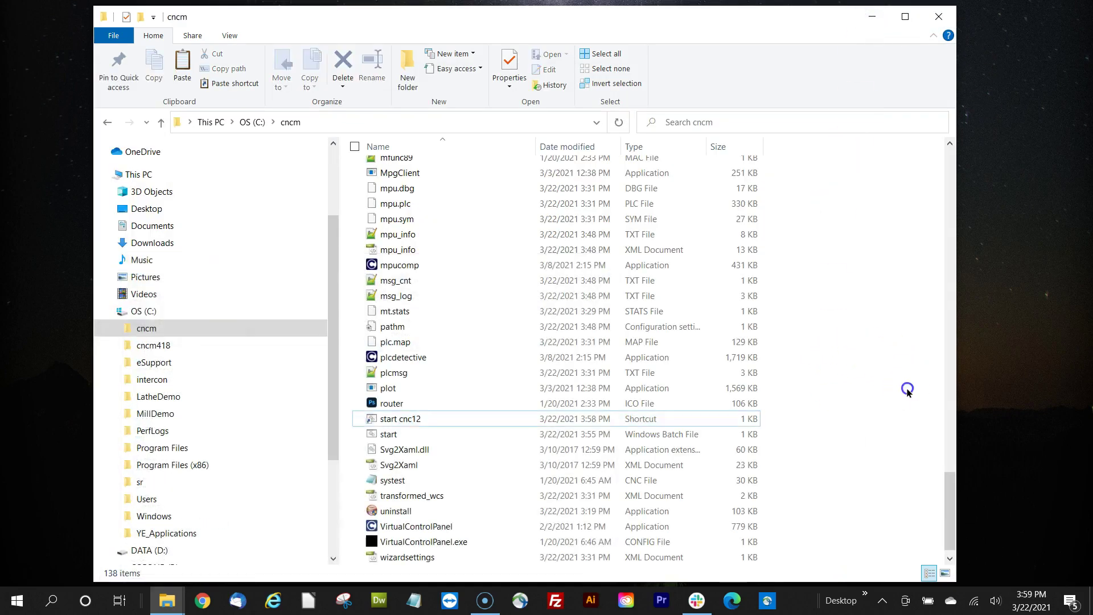
pyautogui.click(382, 436)
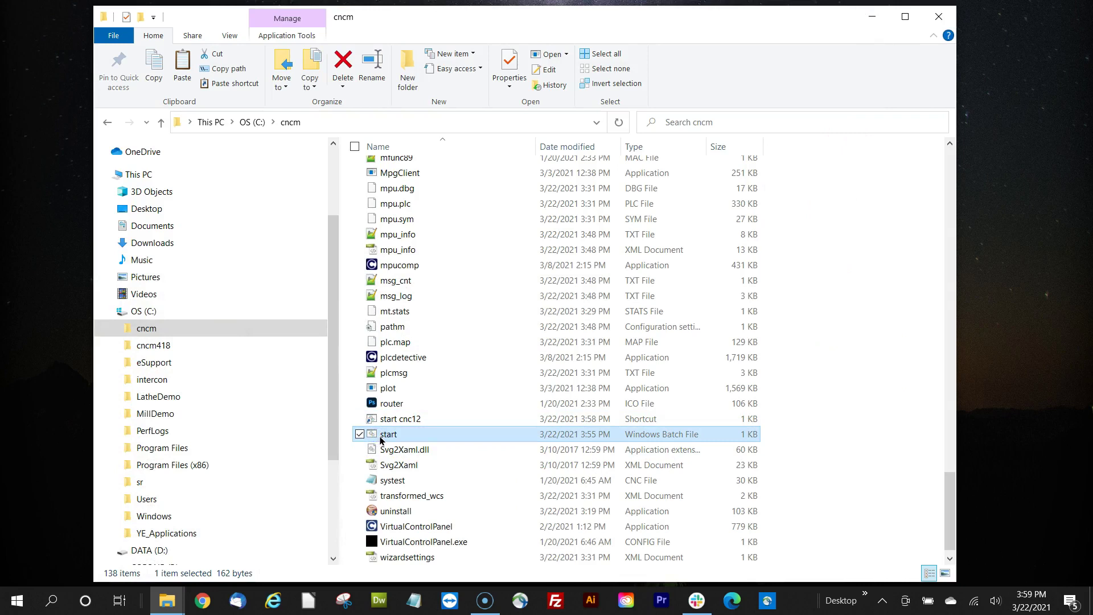
pyautogui.rightClick(382, 437)
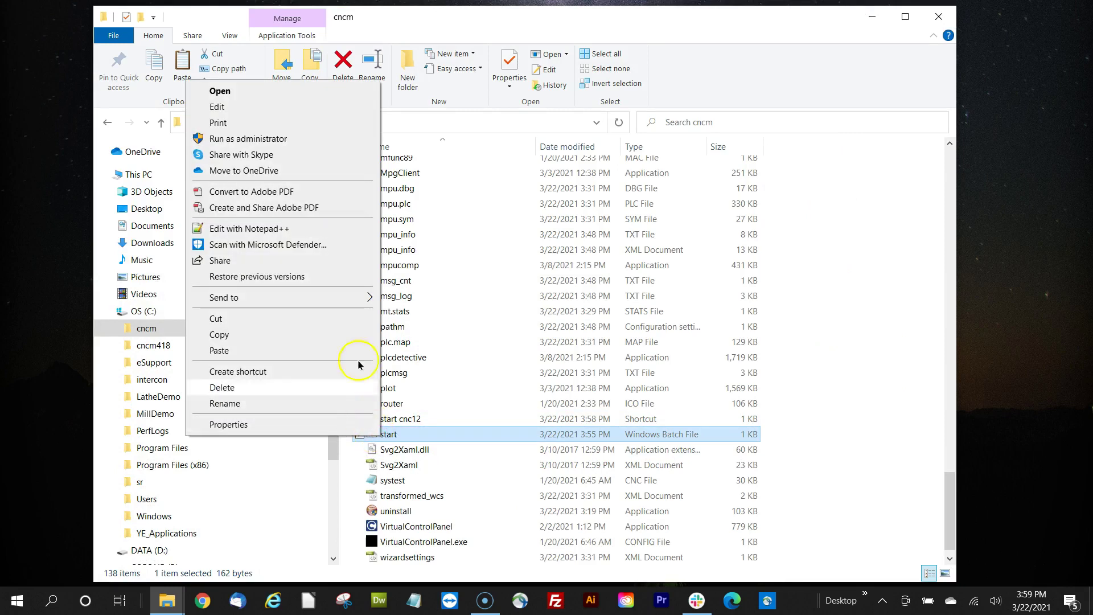
pyautogui.click(295, 230)
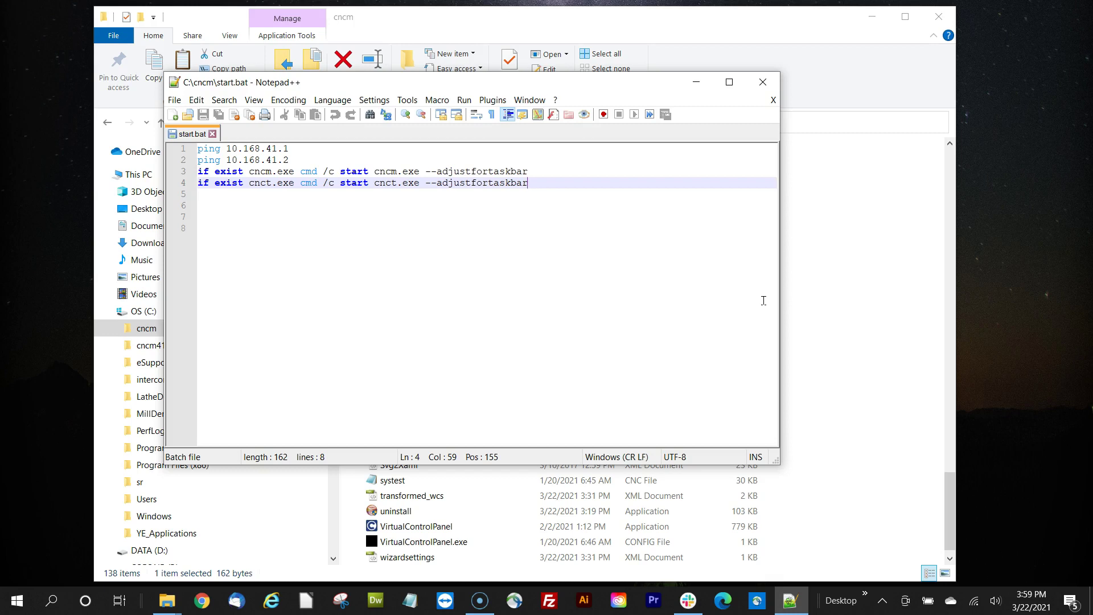
# Duplicate line 4 of start.bat onto a new line 5
pyautogui.click(540, 193)
pyautogui.click(543, 184)
pyautogui.moveTo(545, 183); pyautogui.dragTo(197, 183)
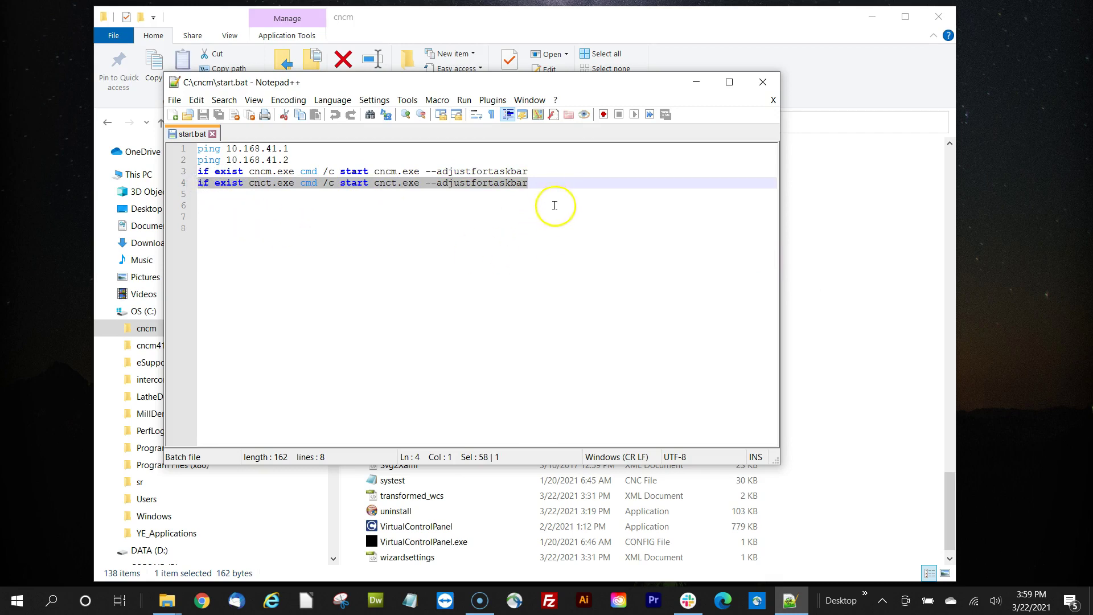
pyautogui.click(548, 184)
pyautogui.press('Return')
pyautogui.hotkey('ctrl', 'v')
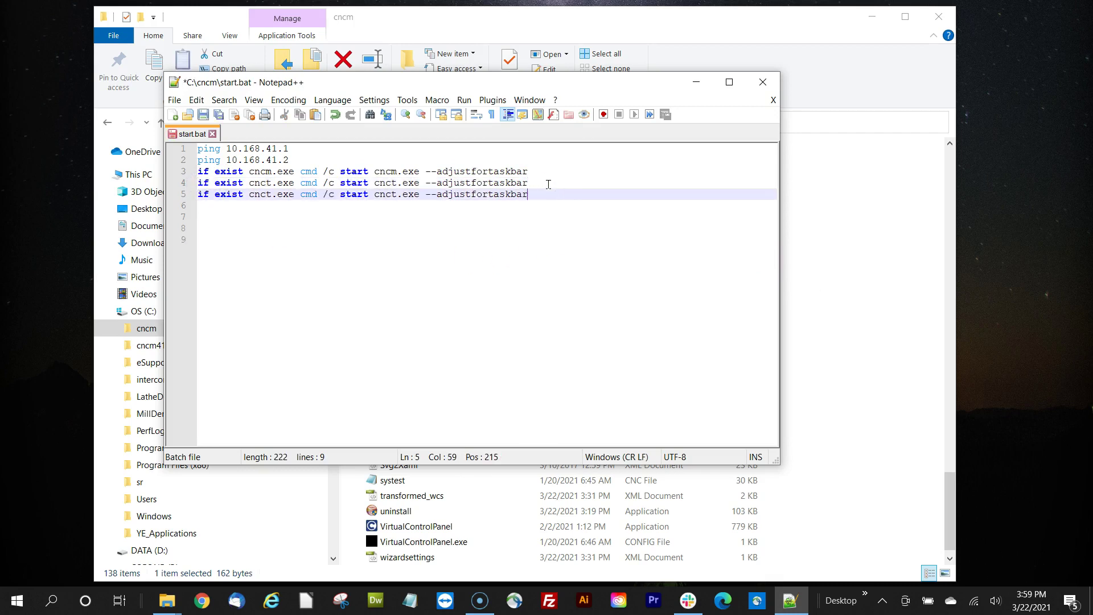
# Change both cnct occurrences on line 5 to cncr and save the file
pyautogui.click(270, 196)
pyautogui.press('BackSpace')
pyautogui.write('r')
pyautogui.click(398, 194)
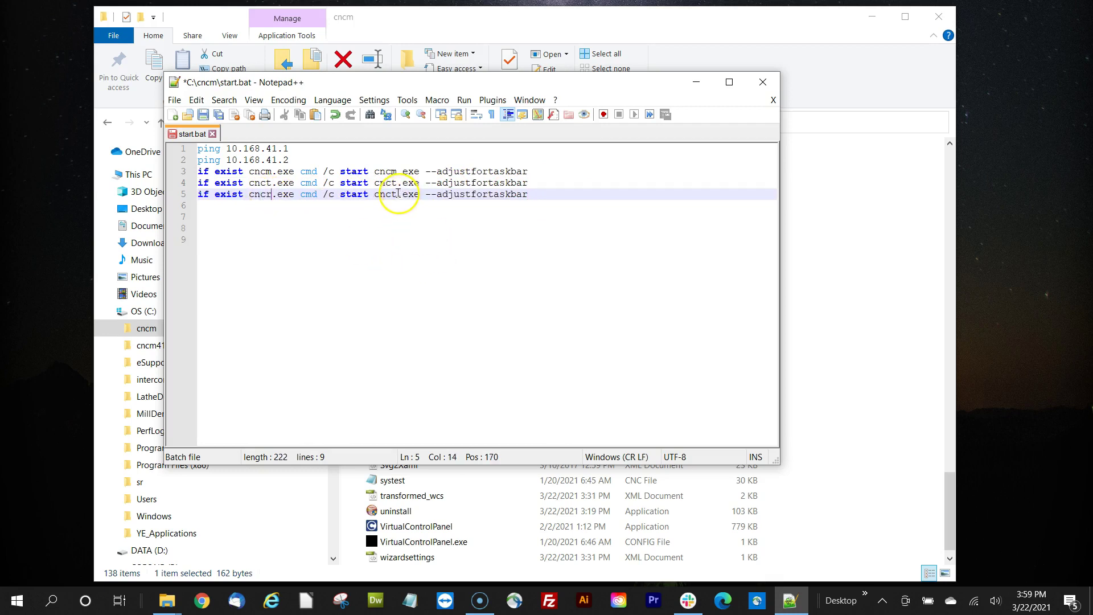
pyautogui.press('BackSpace')
pyautogui.write('r')
pyautogui.click(488, 258)
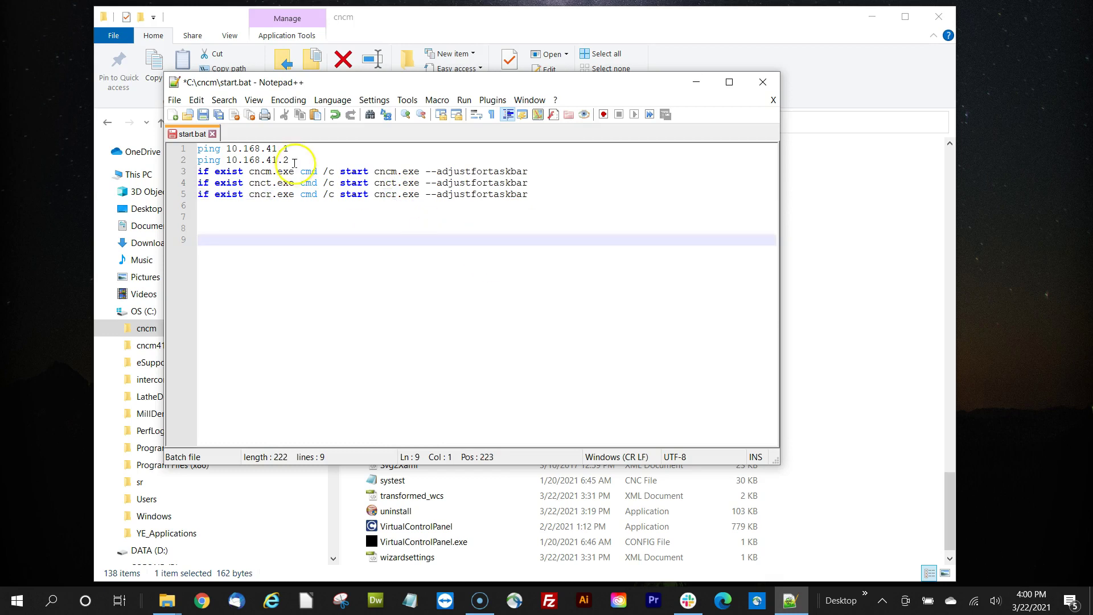
pyautogui.click(203, 115)
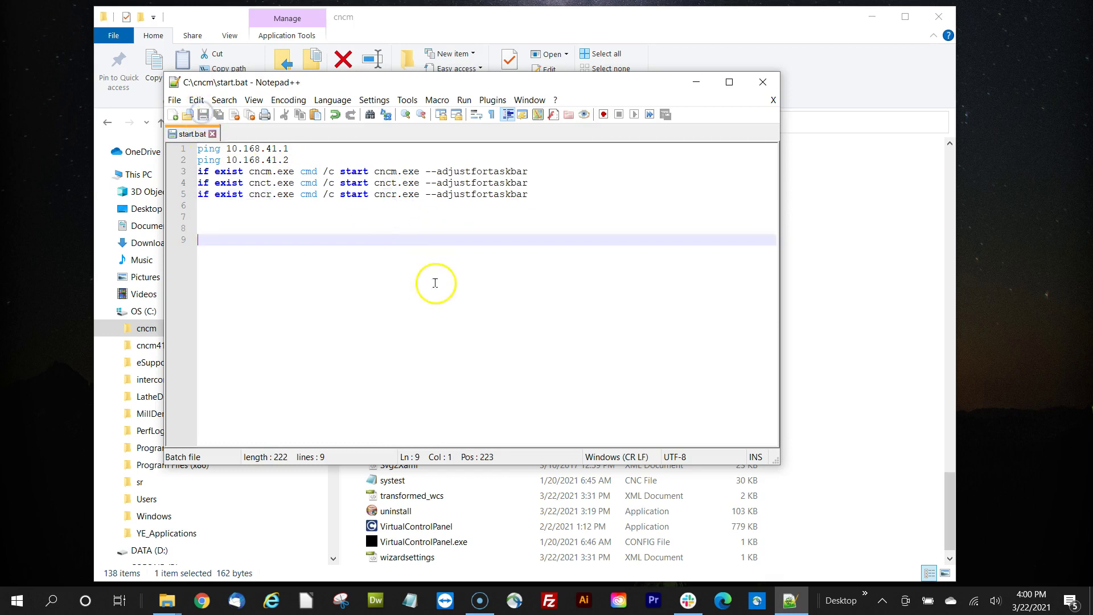
# Delete the cncm and cnct launch lines, save start.bat, and close Notepad++
pyautogui.moveTo(529, 183); pyautogui.dragTo(199, 173)
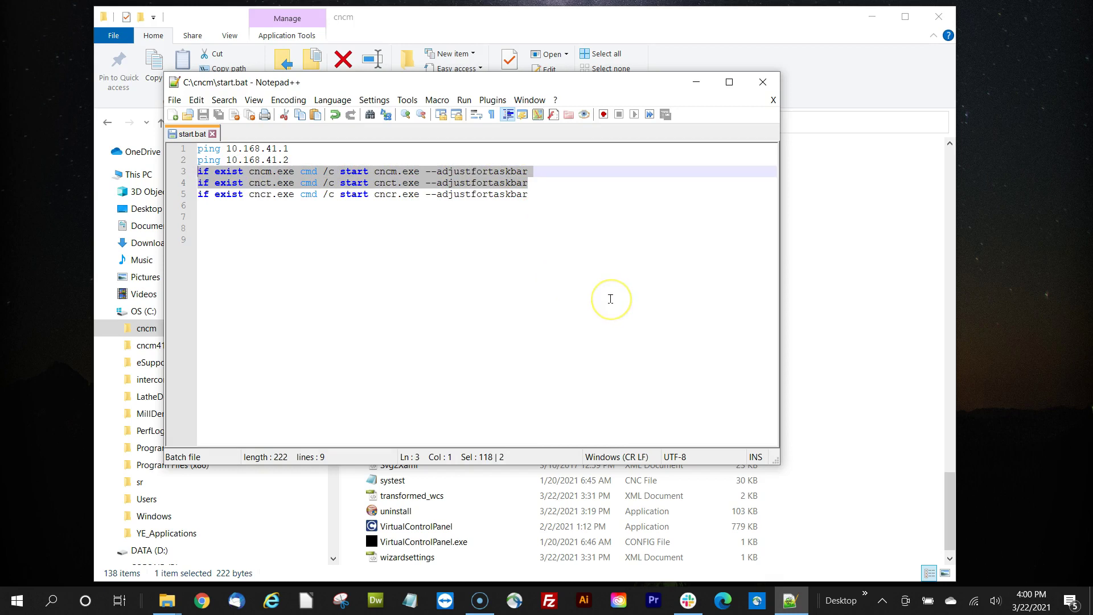
pyautogui.press('Delete')
pyautogui.press('BackSpace')
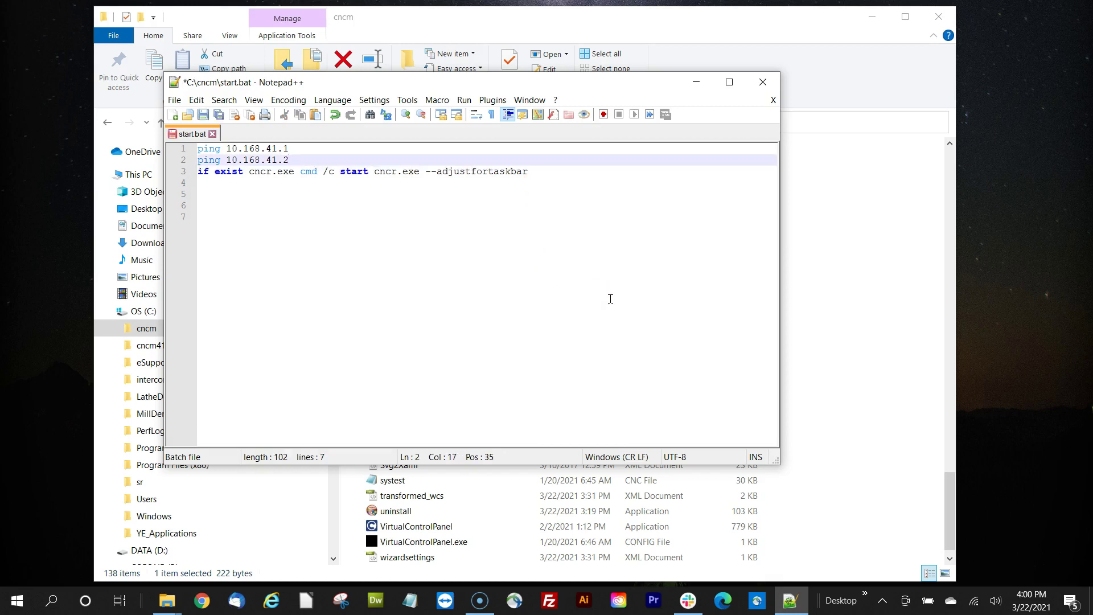
pyautogui.click(203, 116)
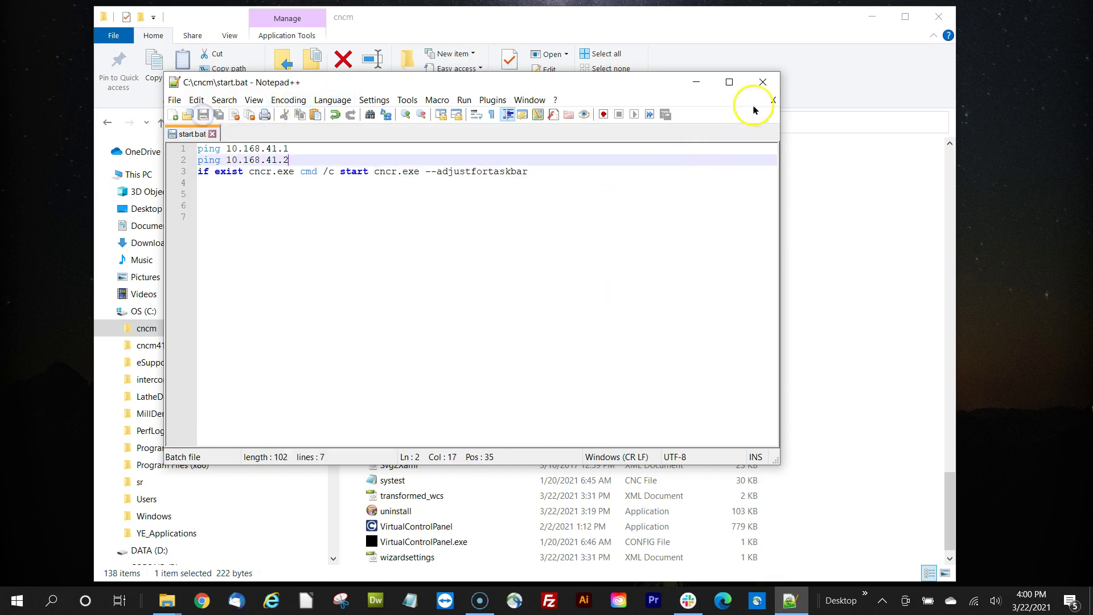
pyautogui.click(763, 82)
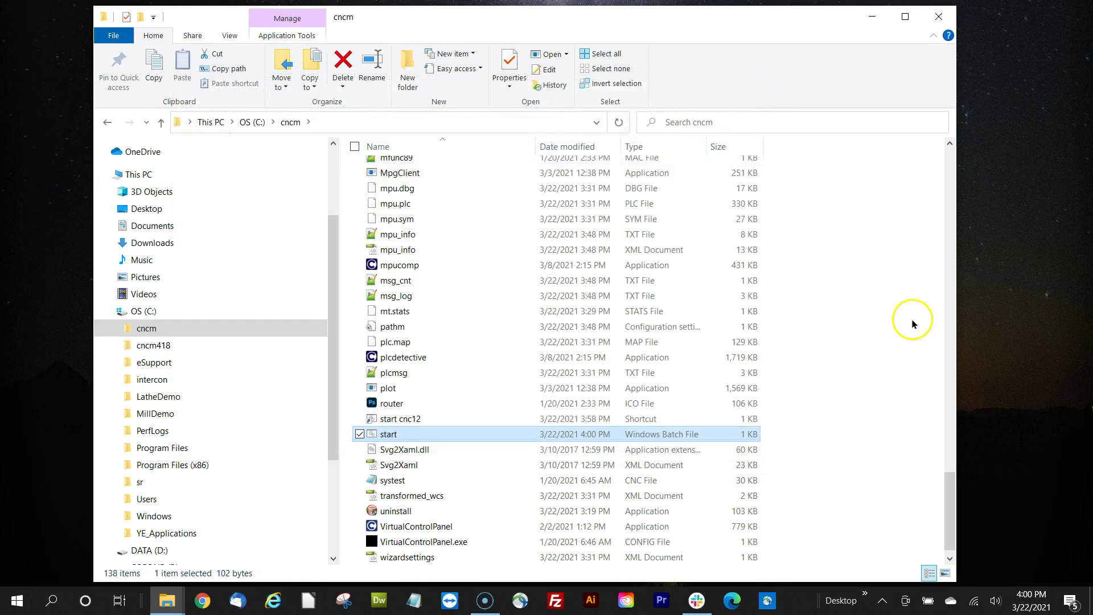